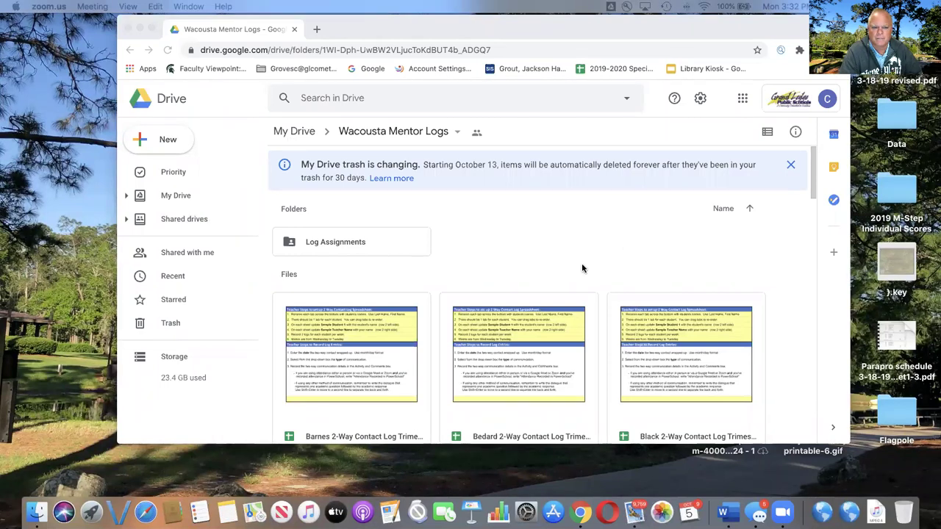
- Open Log Assignments, then the Barnes student folder that holds only Log Complete
scroll(583, 266, "down", 5)
scroll(583, 268, "up", 10)
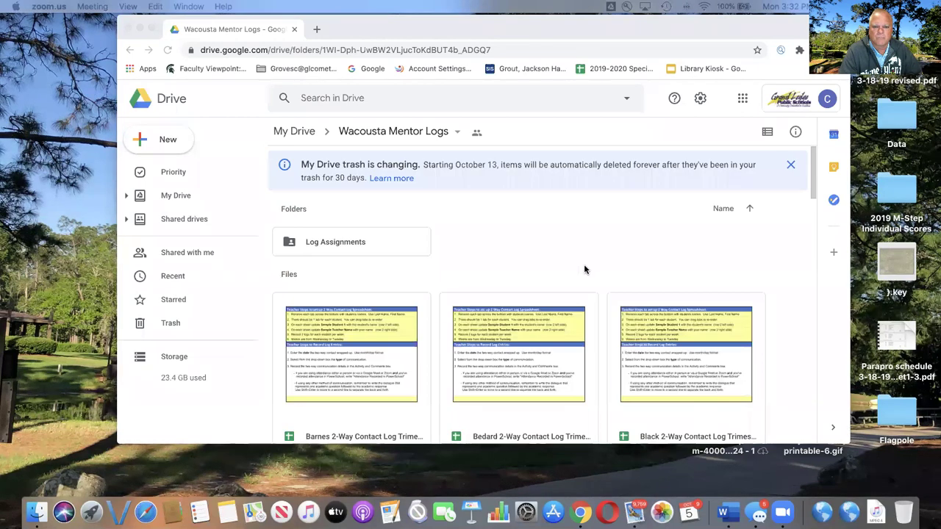
scroll(586, 369, "down", 5)
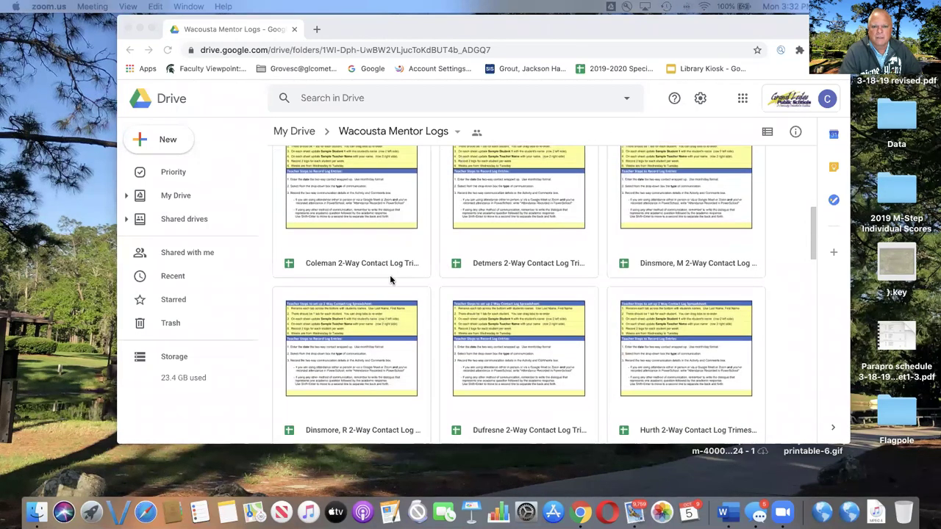
scroll(502, 280, "up", 5)
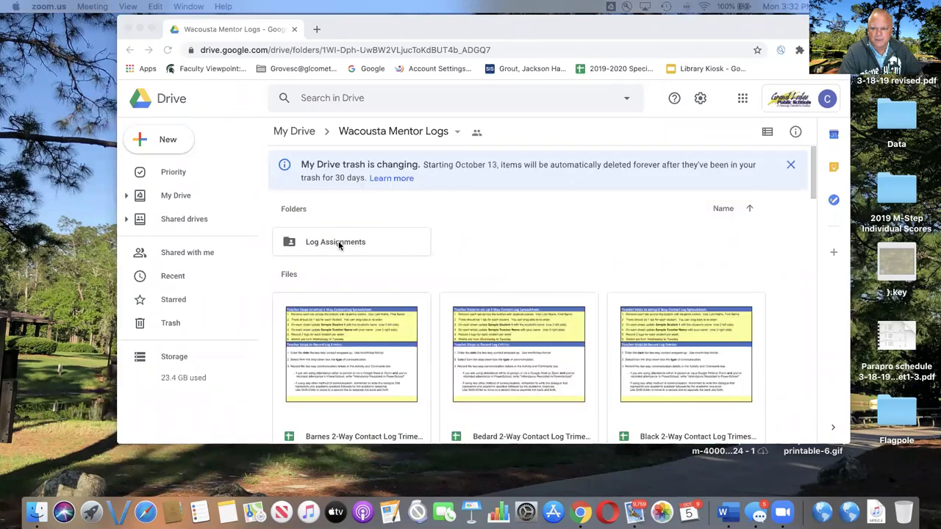
double_click(338, 246)
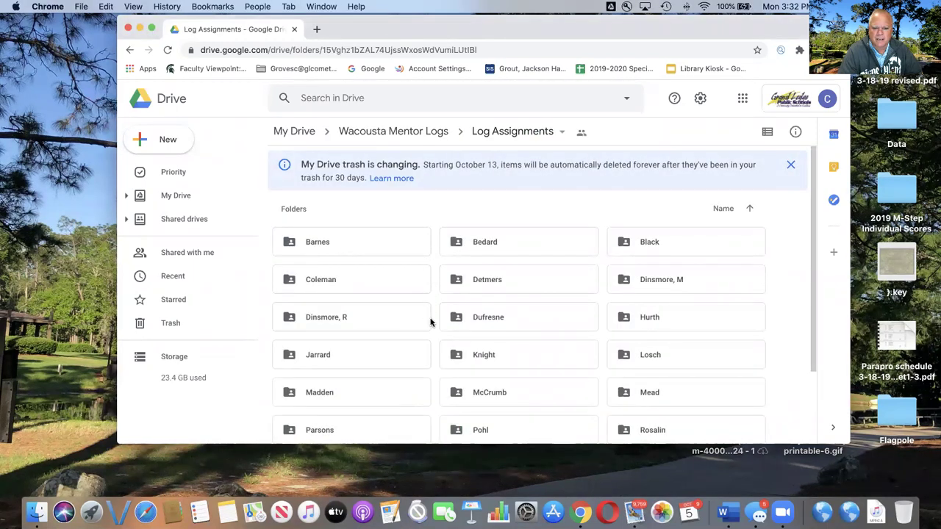
scroll(430, 321, "down", 2)
scroll(431, 321, "up", 2)
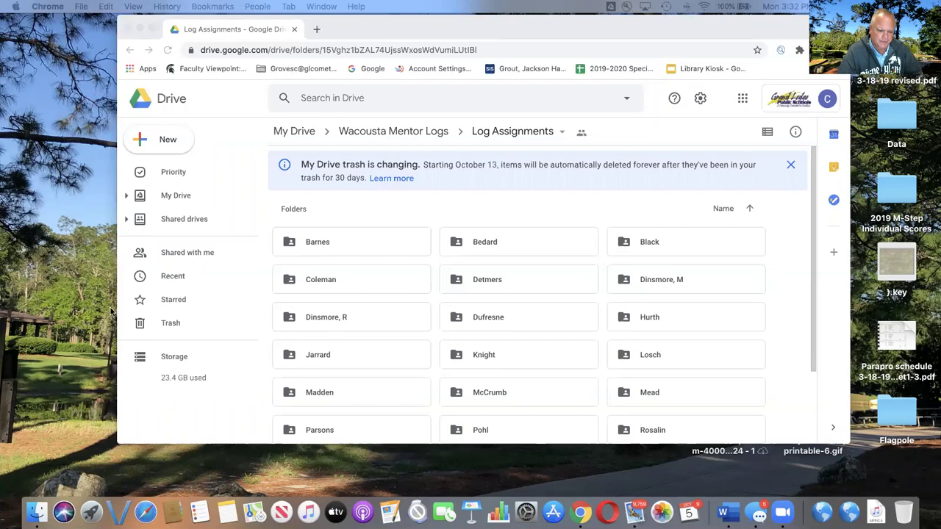
double_click(335, 248)
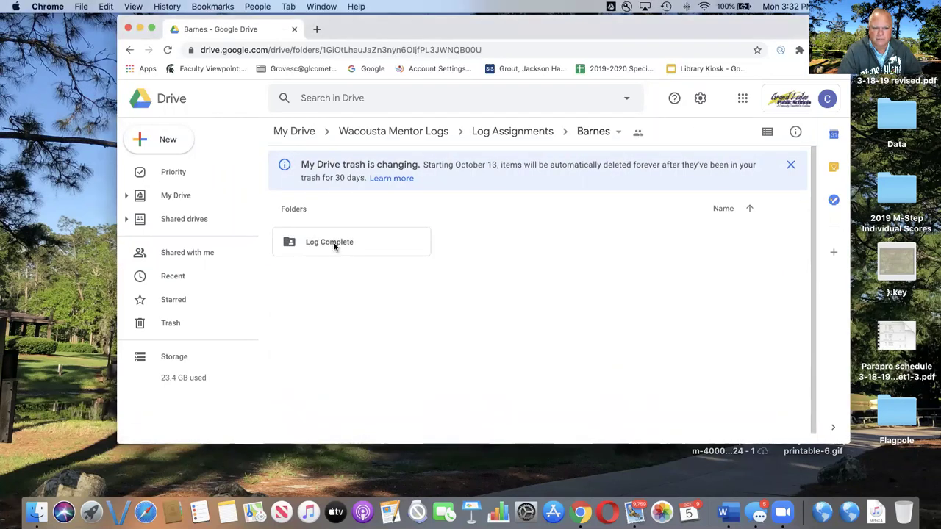
left_click(128, 50)
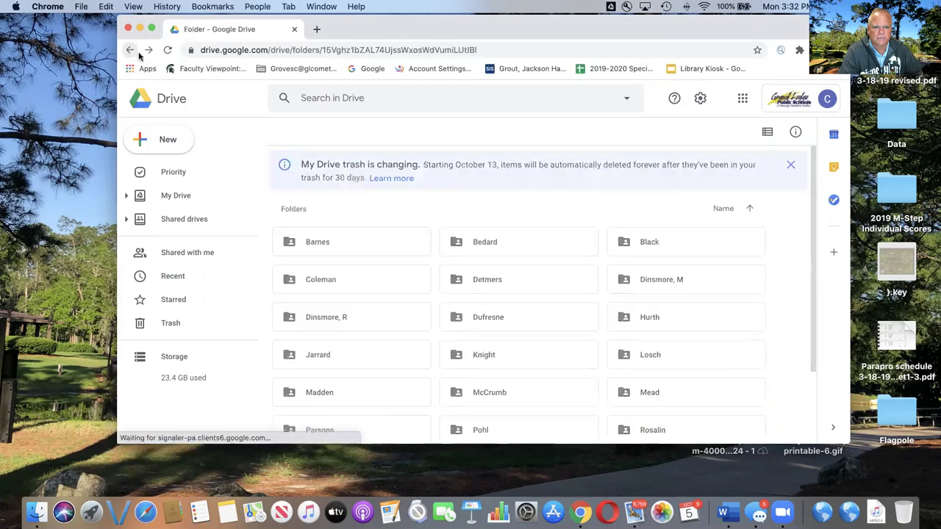
double_click(316, 246)
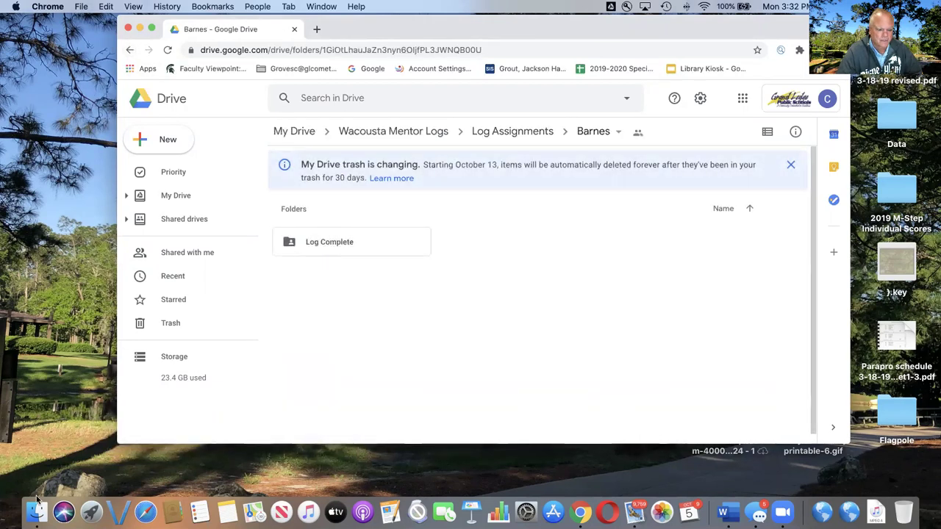
- Upload the Word test assignment into the Barnes folder and preview it
left_click_drag(146, 342, 329, 223)
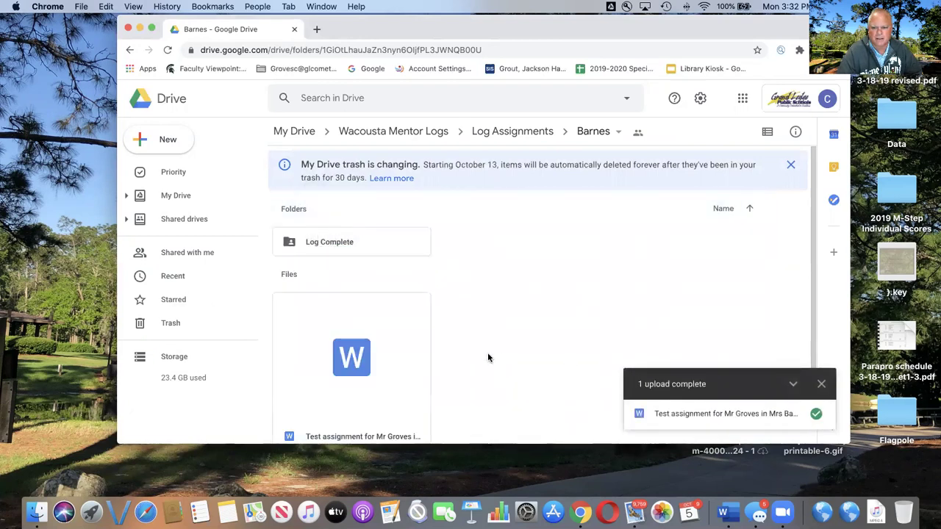
scroll(487, 357, "down", 1)
double_click(345, 342)
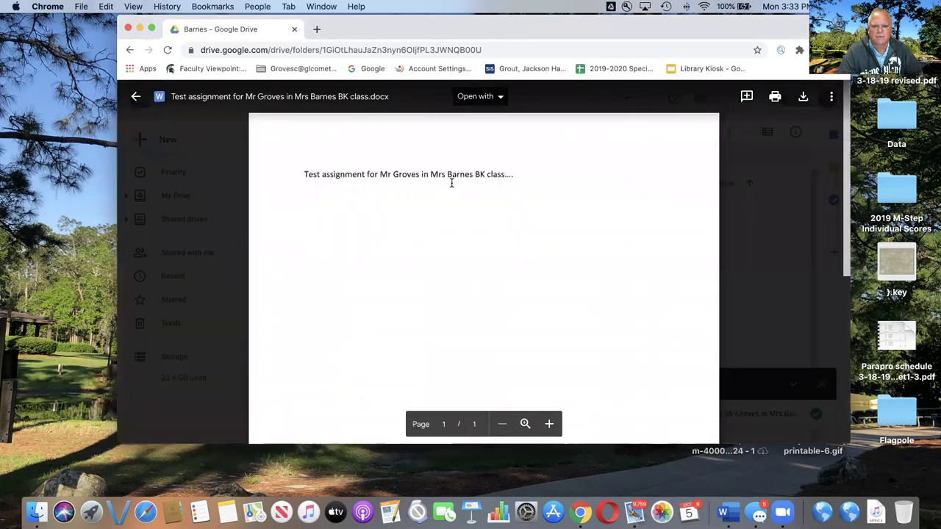
- Return to the Wacousta Mentor Logs folder and close the document preview
left_click(129, 49)
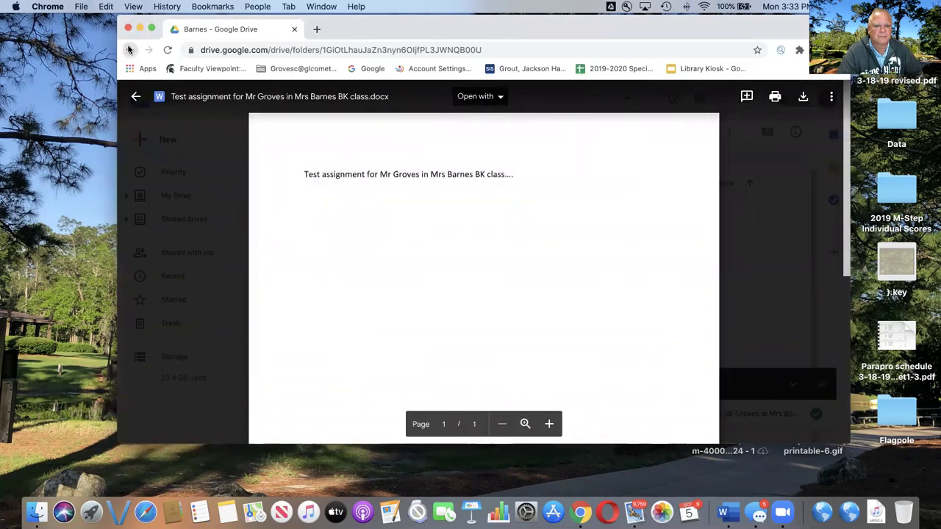
left_click(130, 49)
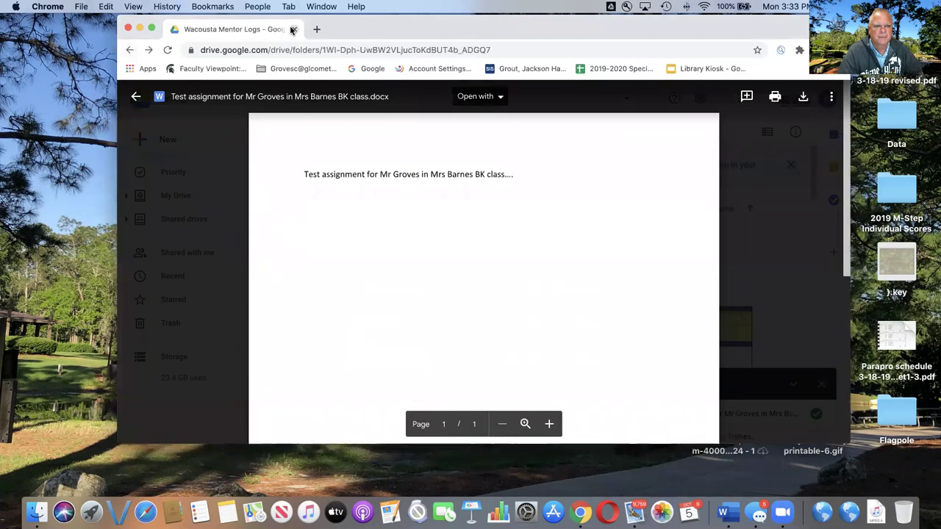
left_click(136, 96)
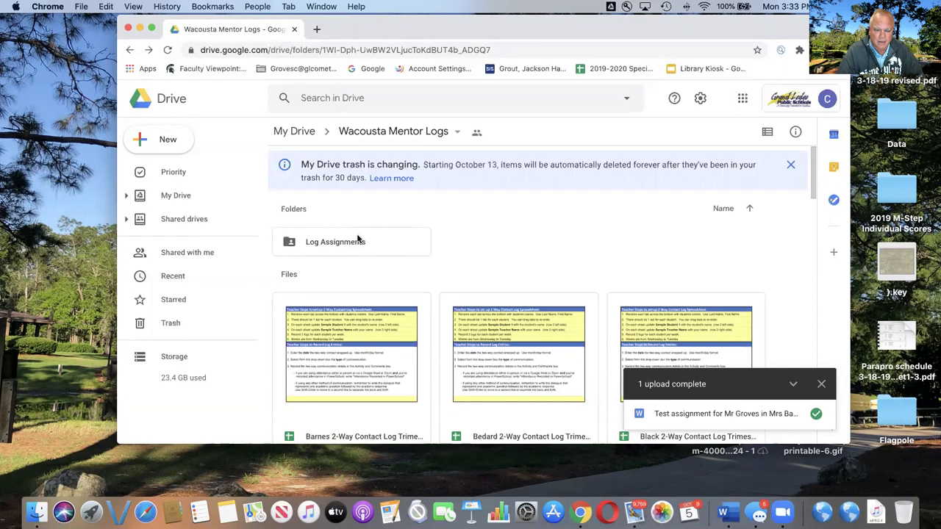
- Reopen Log Assignments and the Barnes folder to see the uploaded Word file beside Log Complete
scroll(358, 238, "down", 1)
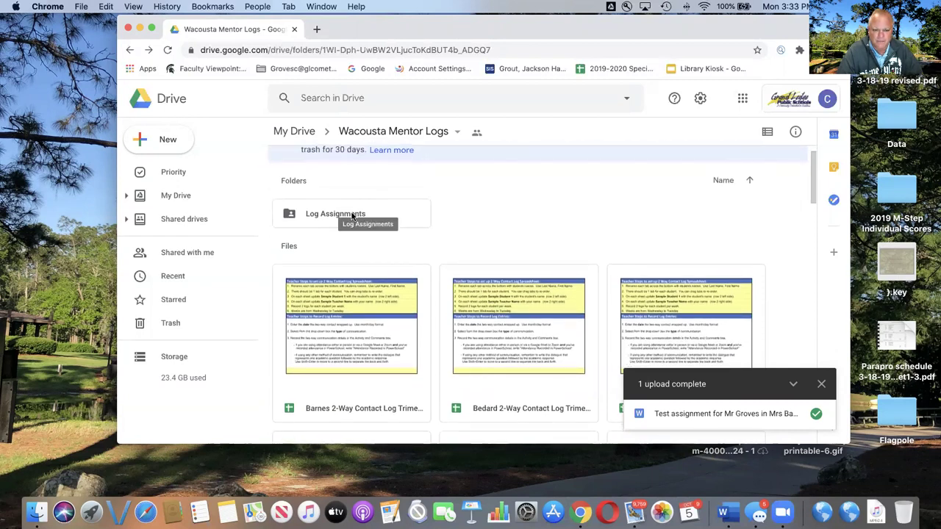
double_click(351, 212)
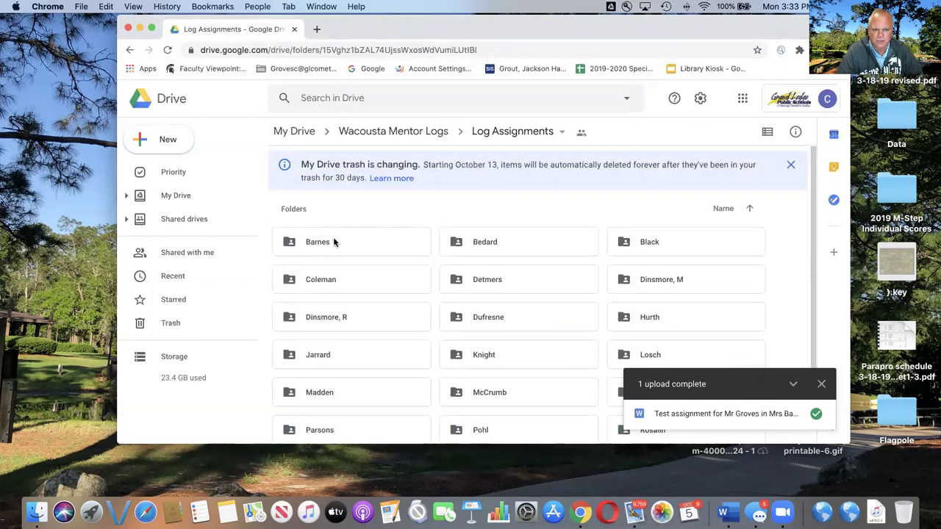
double_click(333, 242)
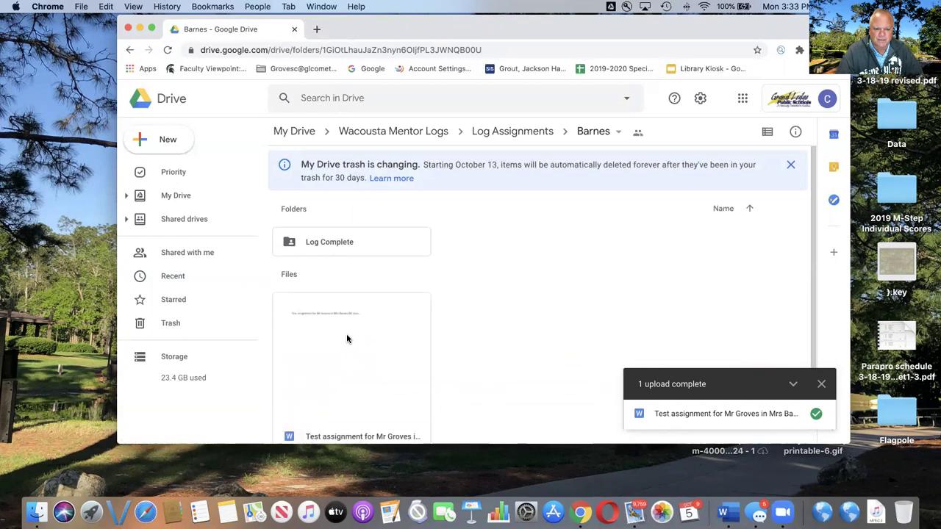
scroll(346, 338, "down", 1)
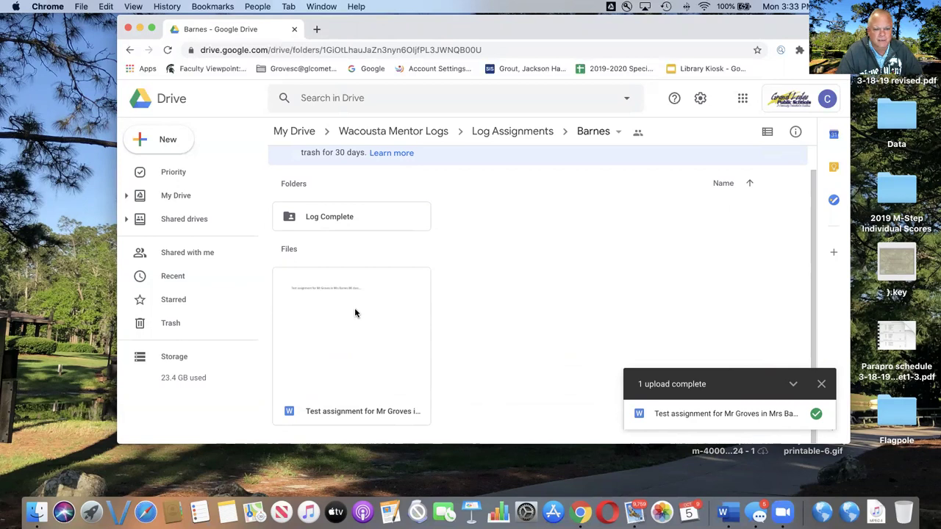
- Copy a shareable link to the uploaded test assignment, then go back a folder
right_click(354, 313)
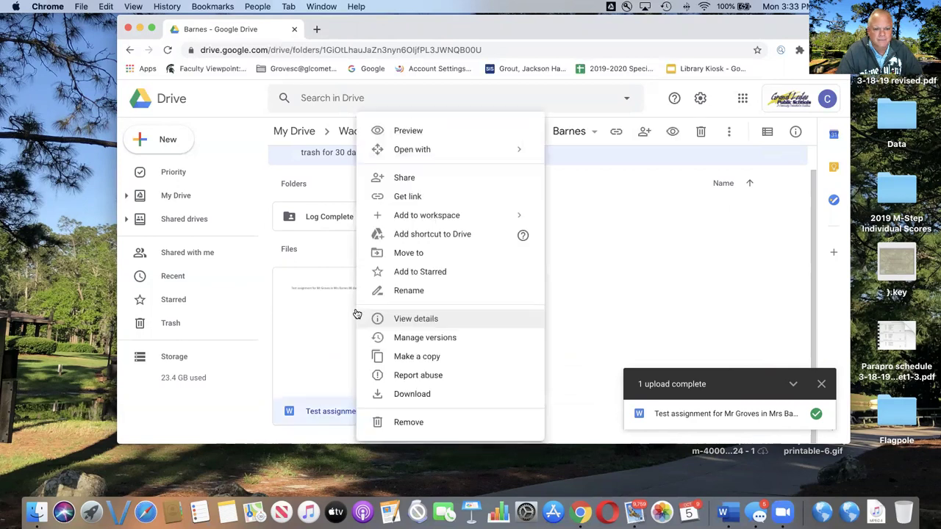
left_click(404, 198)
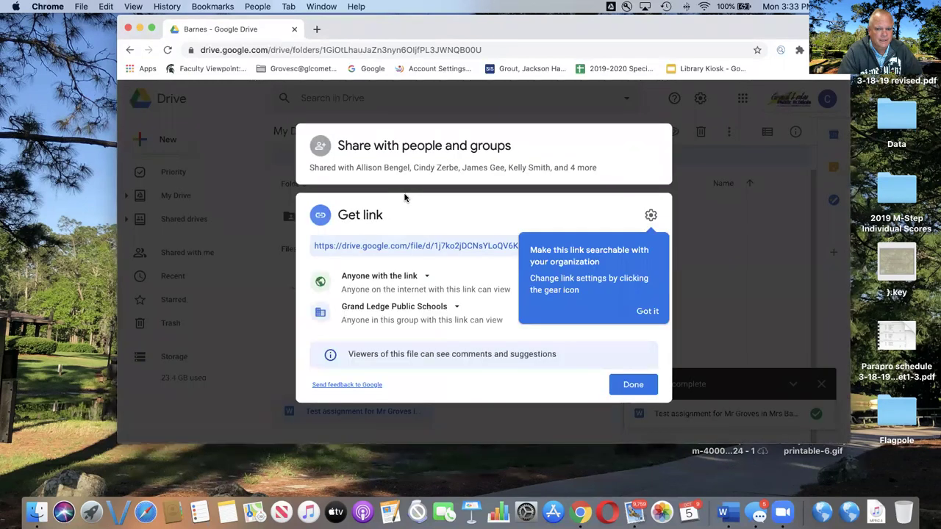
left_click(644, 312)
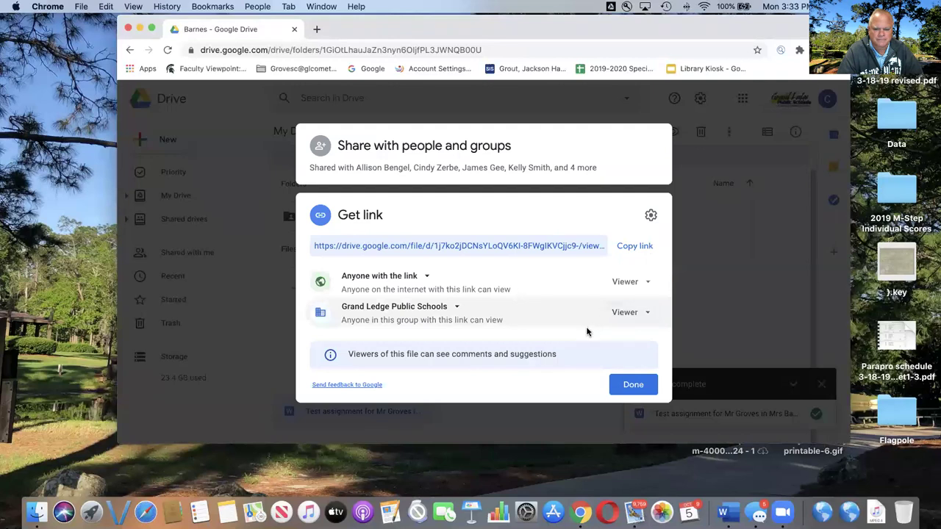
left_click(627, 247)
left_click(628, 383)
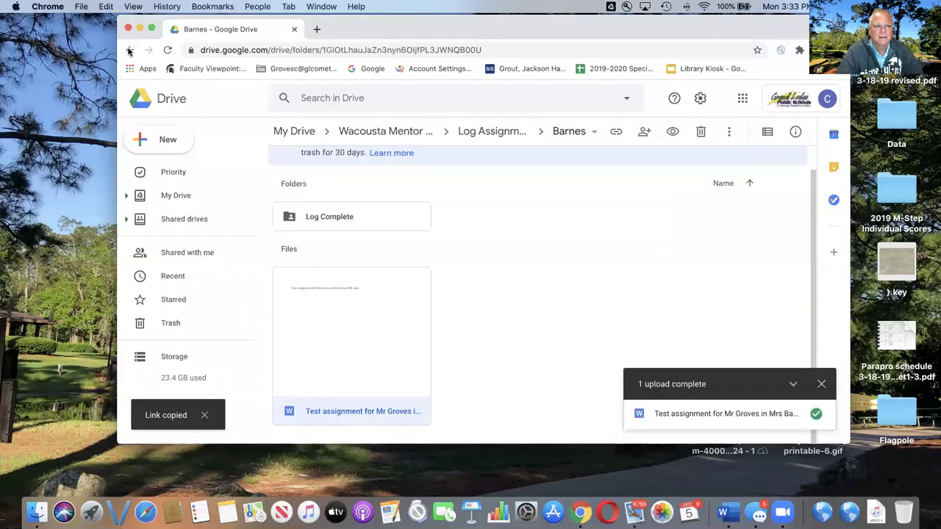
left_click(129, 50)
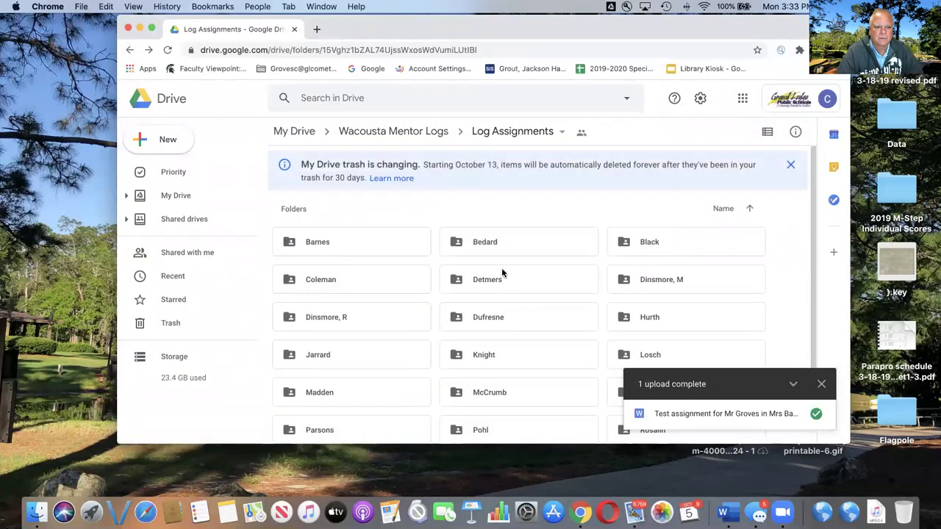
- Open the 2-Way Contact Log Trimester 1 spreadsheet from Wacousta Mentor Logs
scroll(502, 269, "down", 2)
left_click(129, 50)
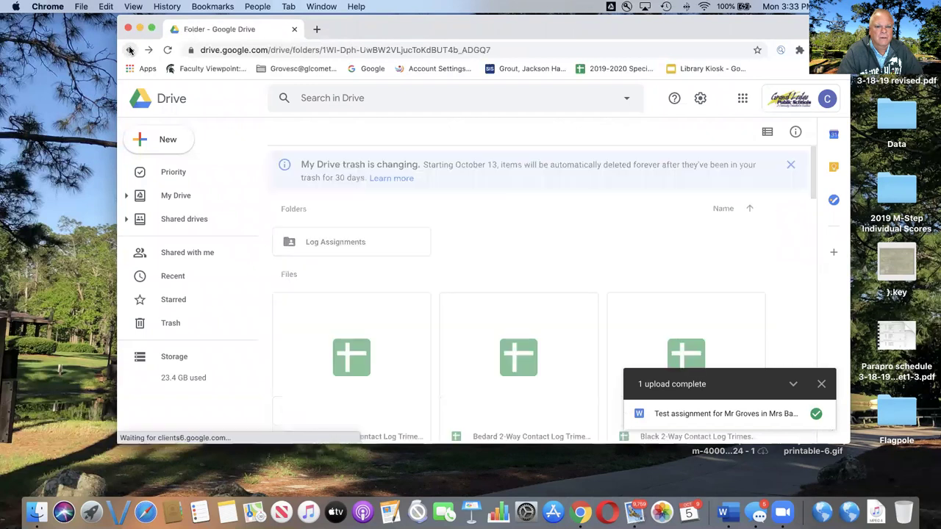
scroll(505, 209, "down", 3)
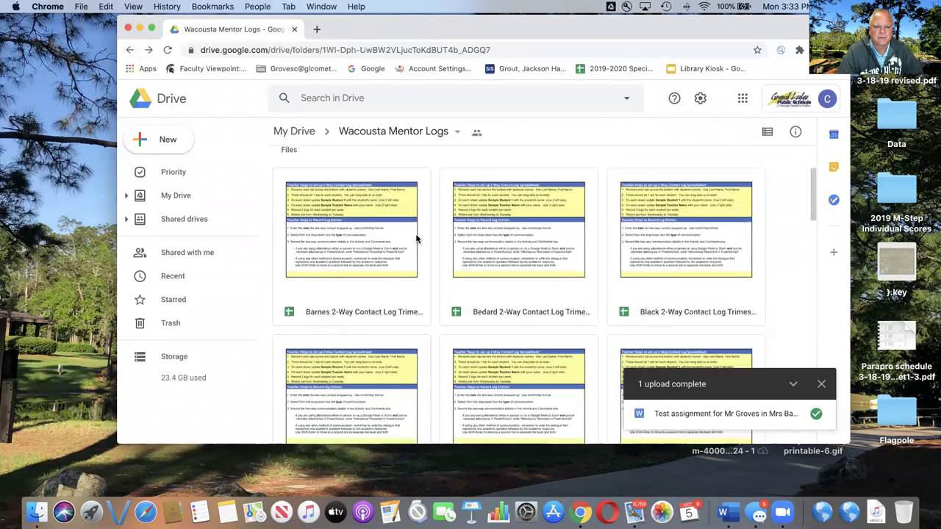
double_click(374, 236)
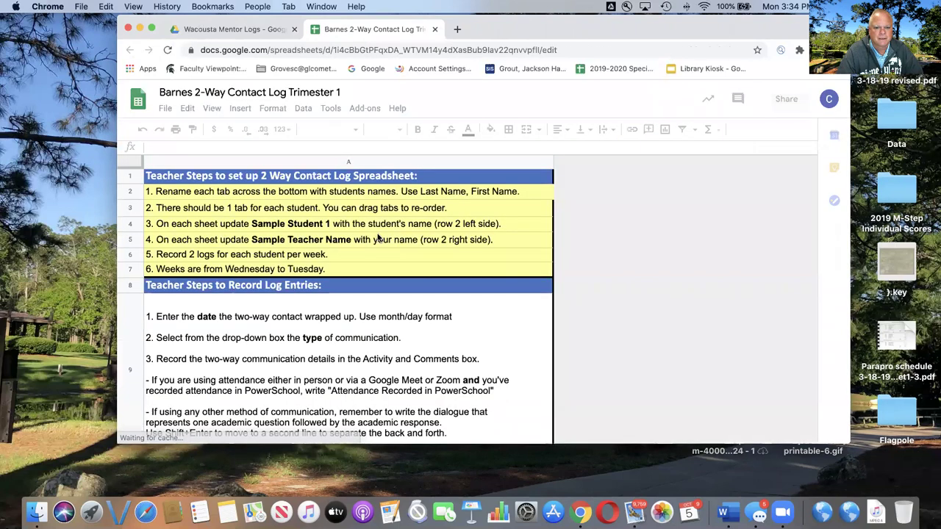
- Switch to the first student's sheet and scroll right to the Notes cell M12
scroll(392, 301, "down", 3)
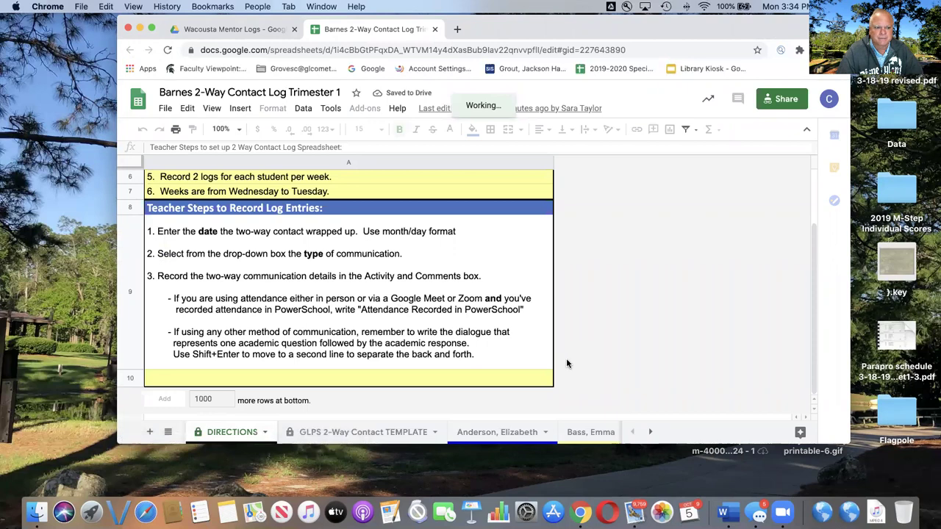
left_click(503, 436)
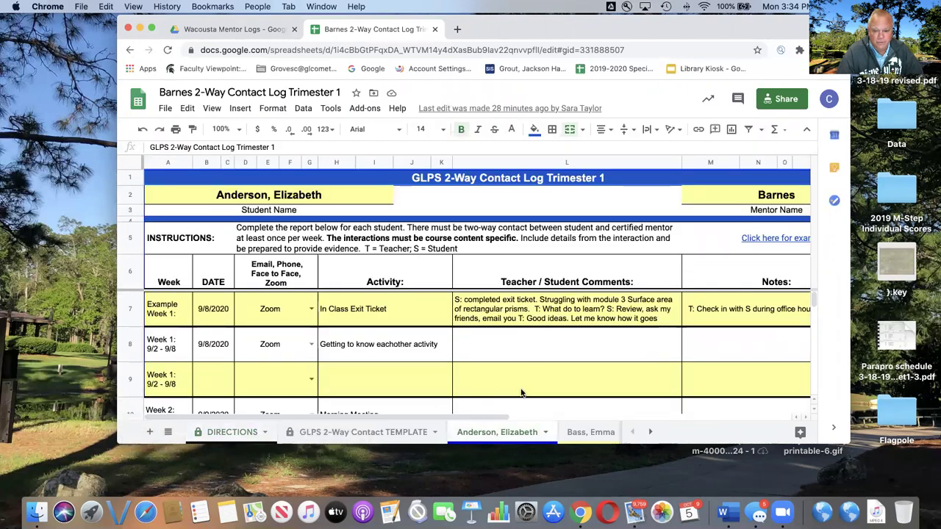
scroll(520, 395, "down", 3)
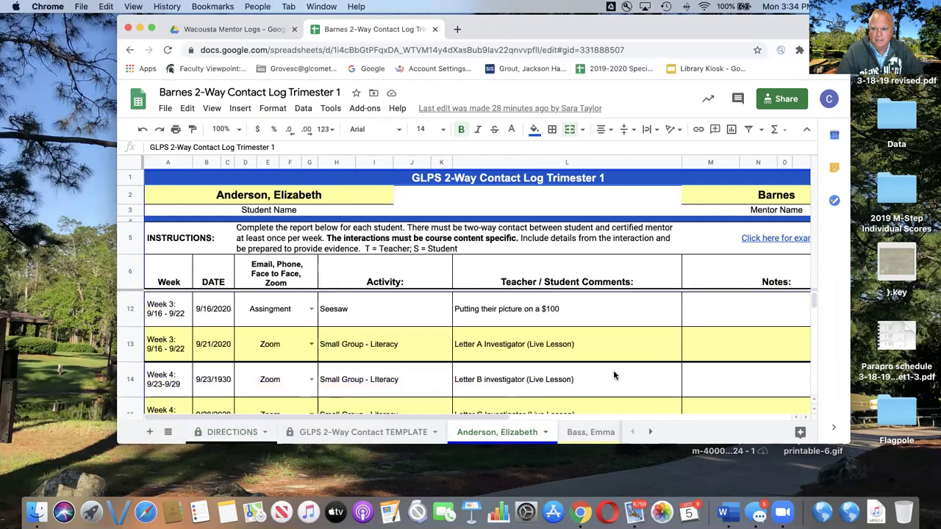
scroll(694, 335, "right", 3)
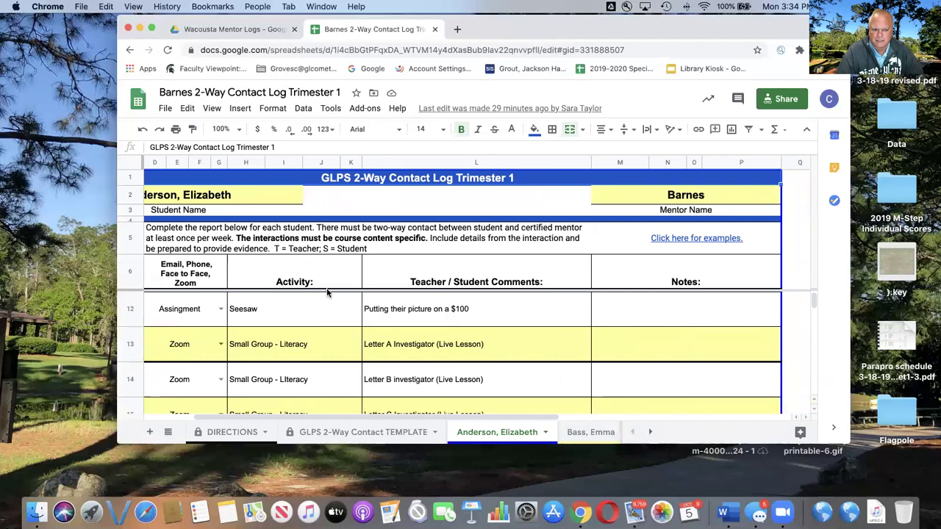
right_click(666, 307)
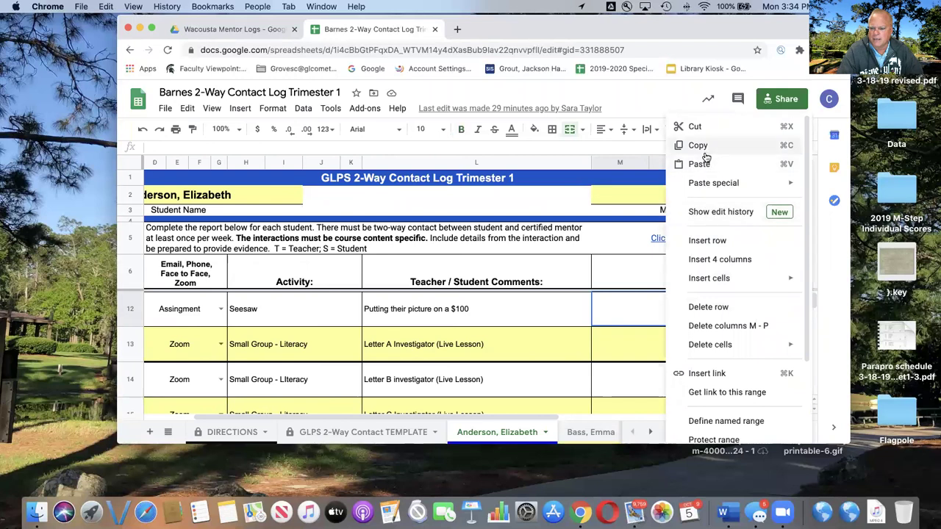
- Paste the assignment's Drive share link into Notes cell M12 of the Seesaw row
left_click(699, 373)
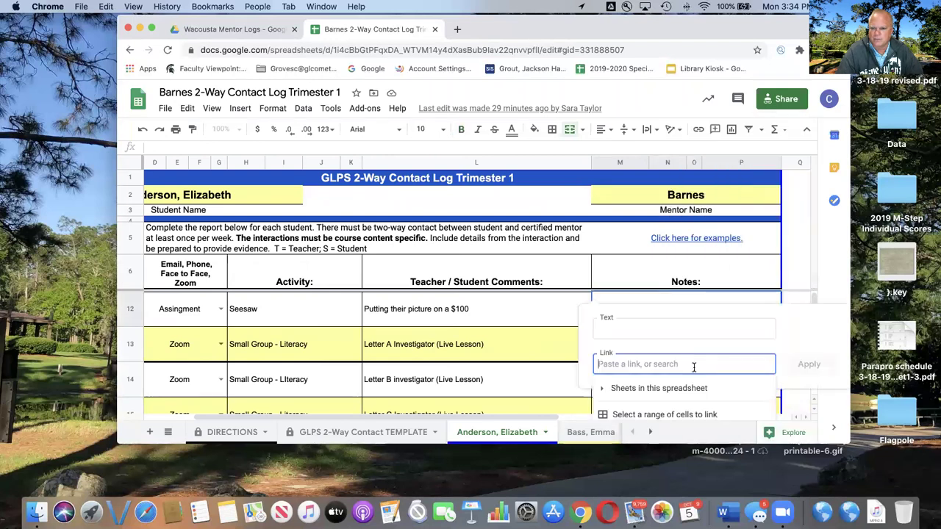
key("Escape")
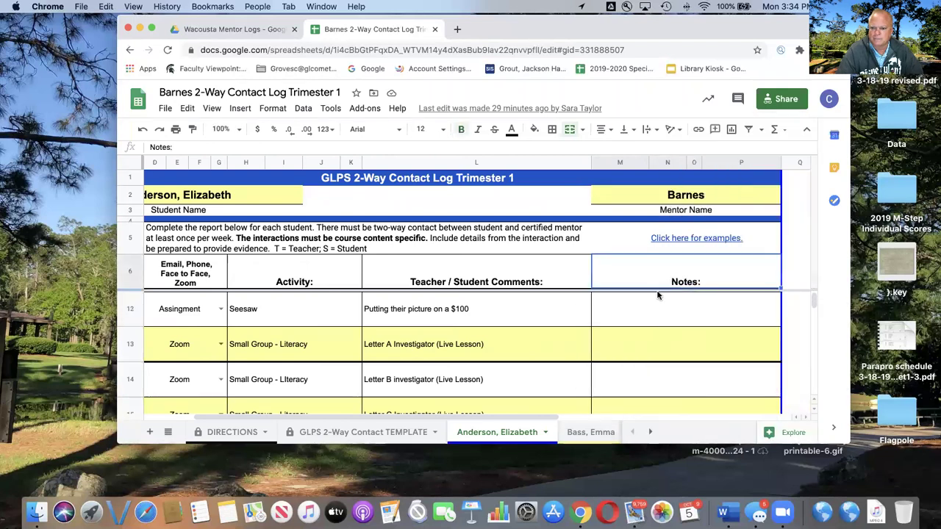
right_click(655, 302)
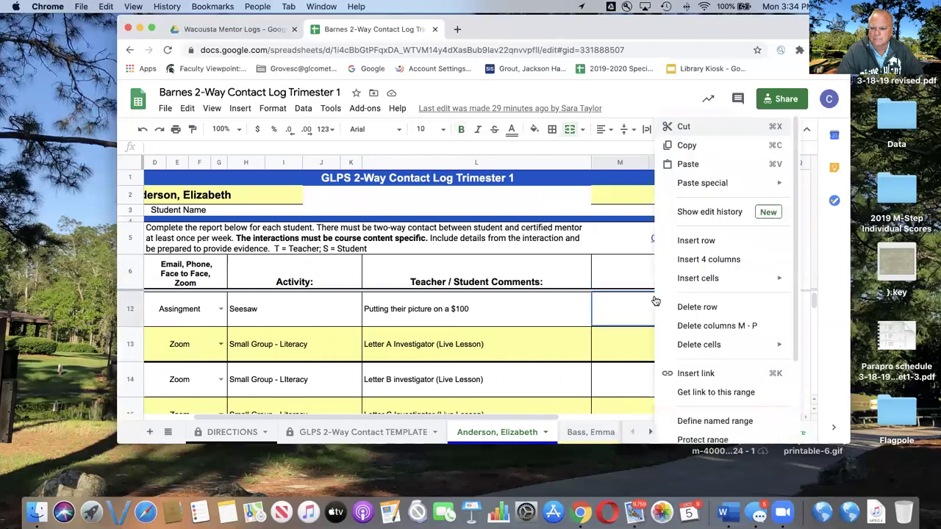
left_click(687, 164)
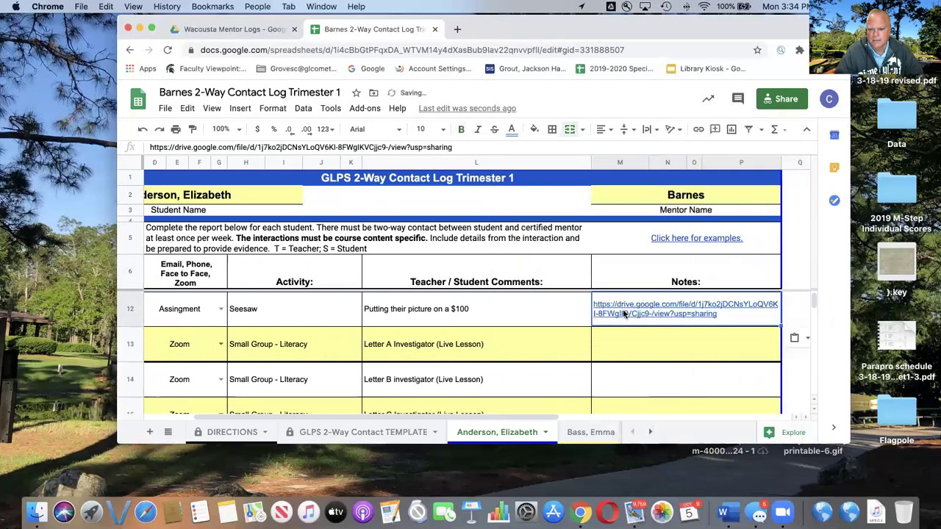
mouse_move(623, 314)
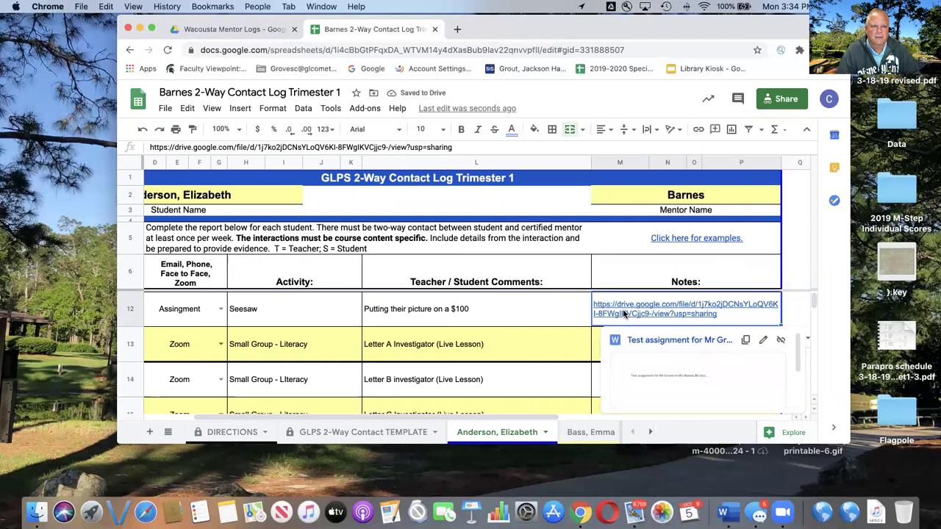